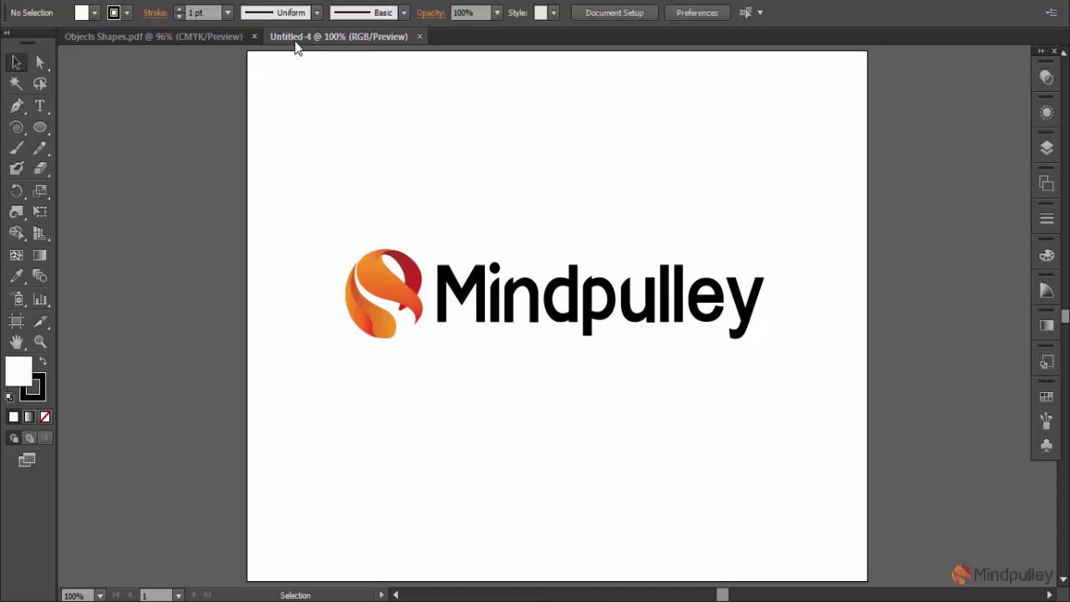
Open the File menu over the Mindpulley logo document with Alt+F.
key(alt+f)
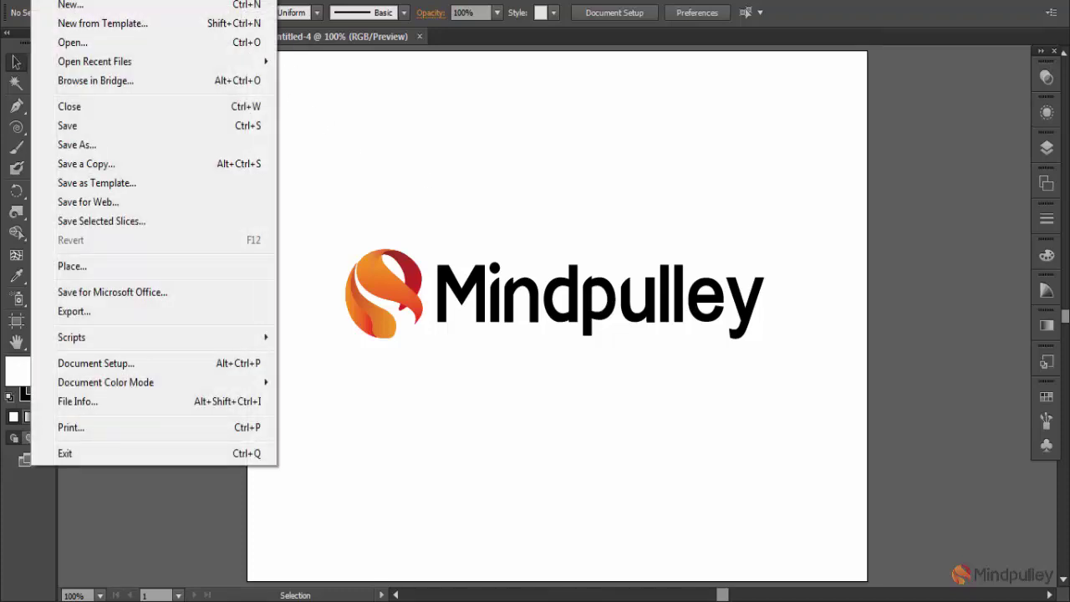
Choose Save for Web to preview the logo as an optimized GIF.
click(99, 202)
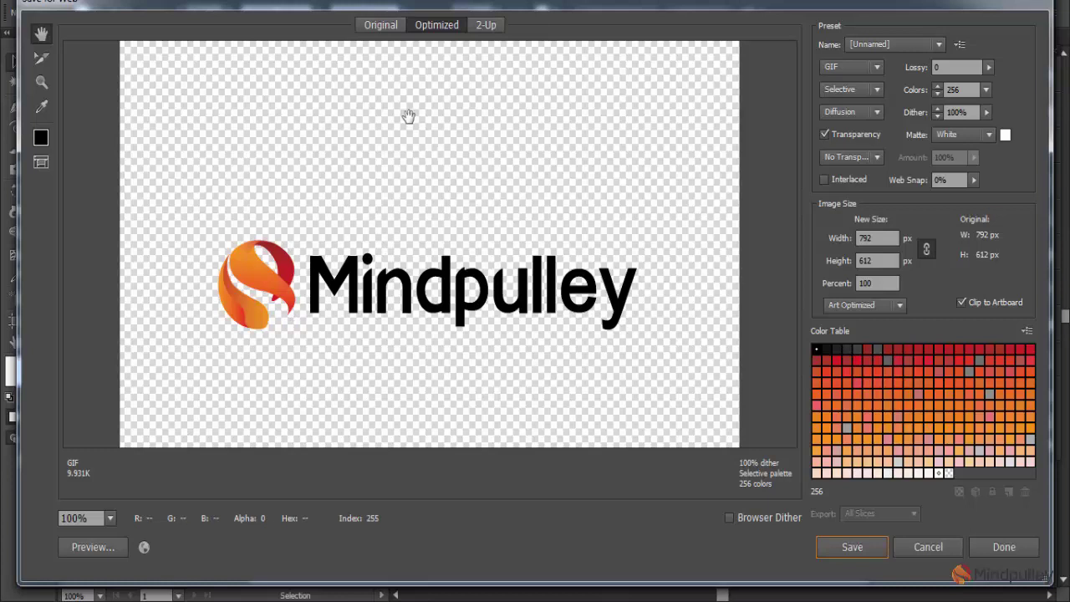
View the Original, then Optimized, then 2-Up side-by-side preview of the logo.
click(379, 27)
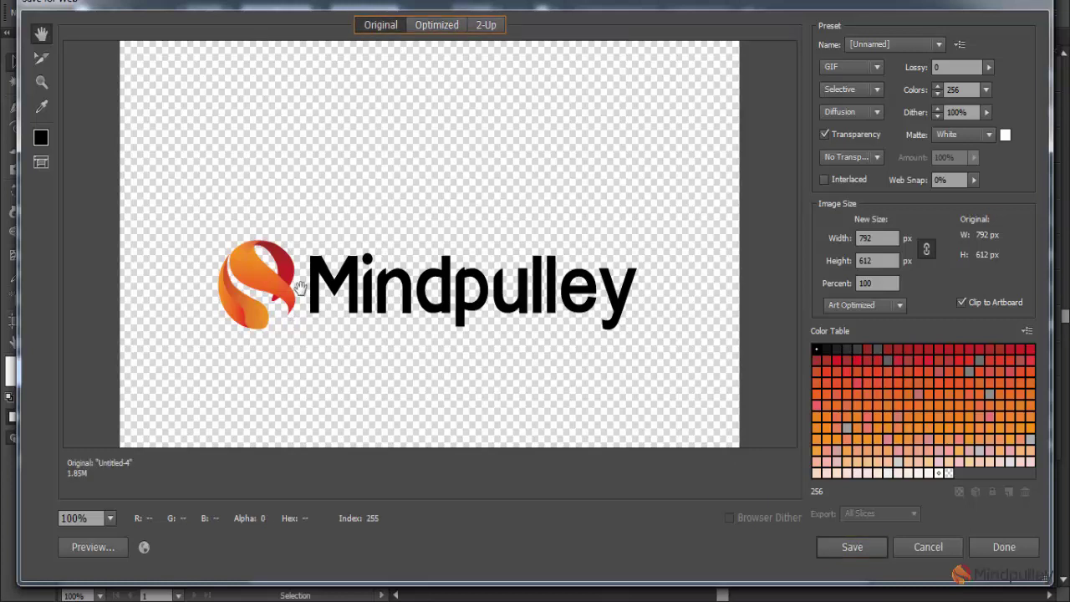
click(427, 26)
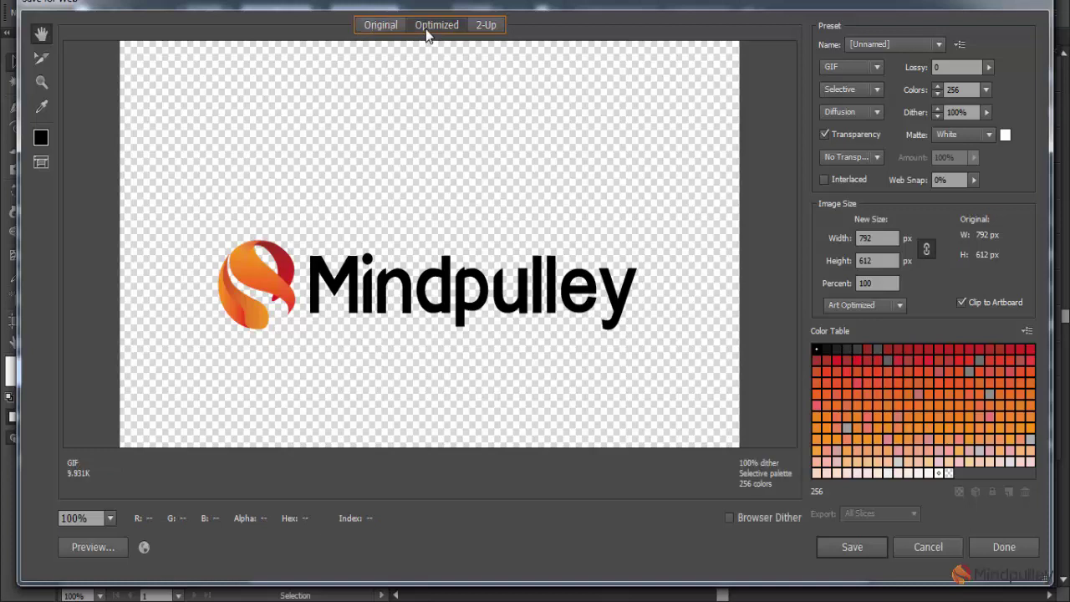
click(483, 26)
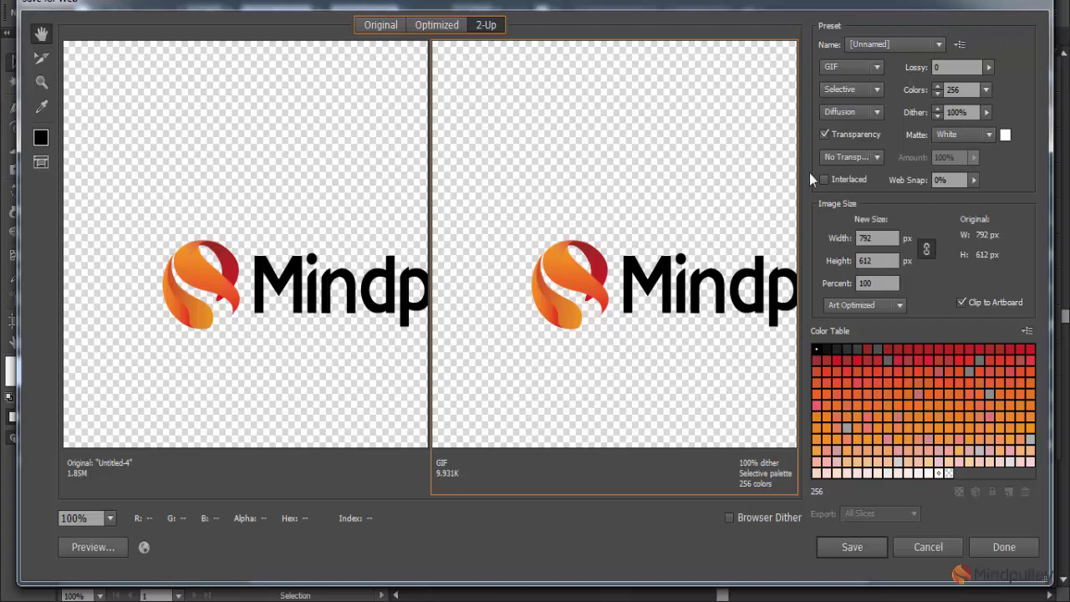
Change the export format from GIF to JPEG in the Preset panel.
click(876, 69)
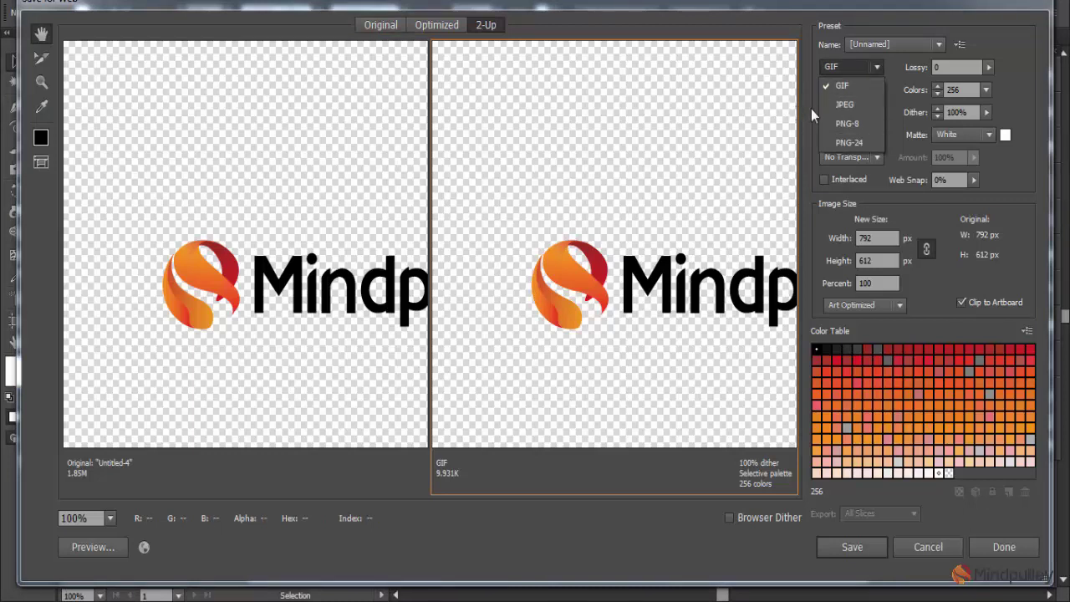
click(840, 87)
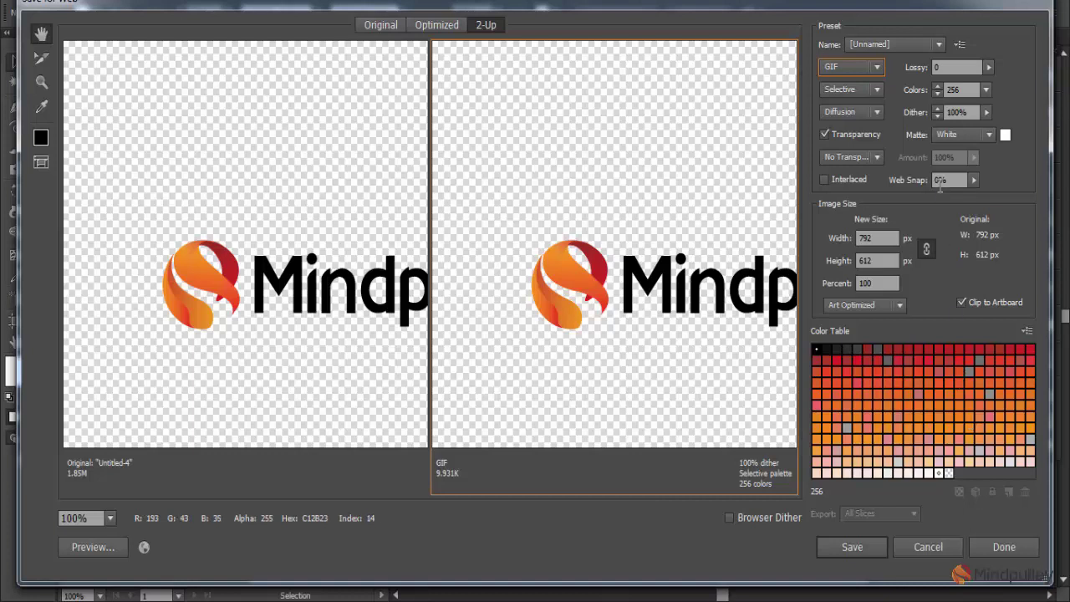
click(878, 70)
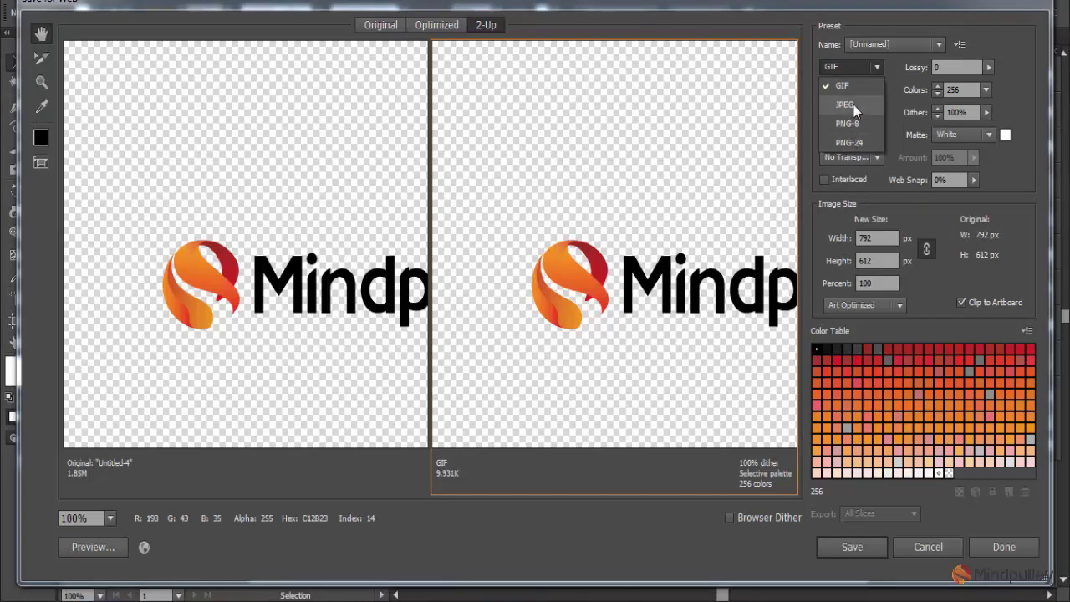
click(853, 104)
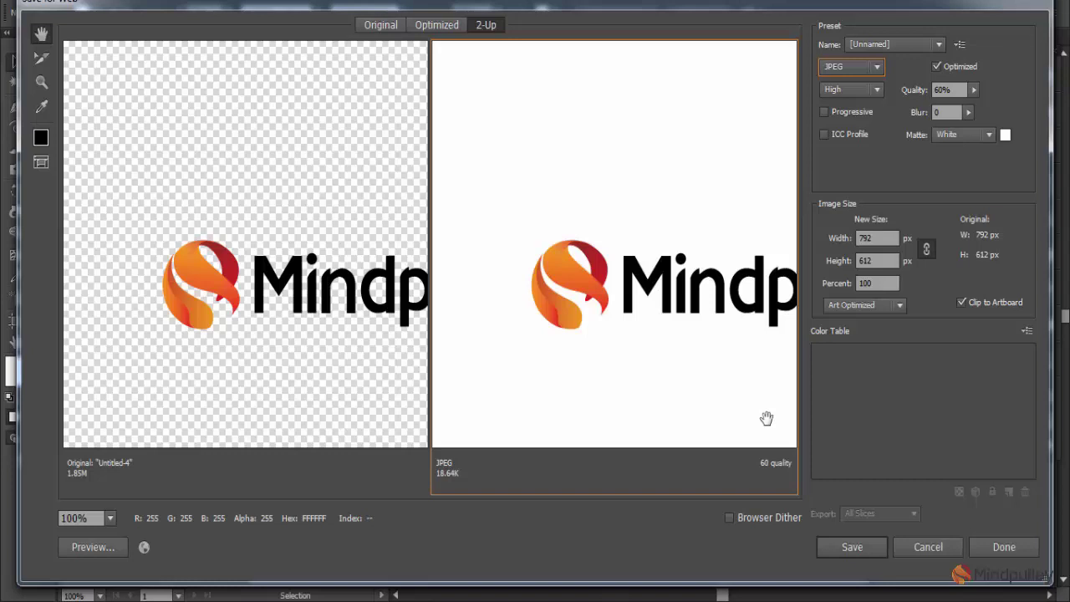
Raise JPEG quality to about 71% with the slider, then pull up the compression quality levels.
click(974, 90)
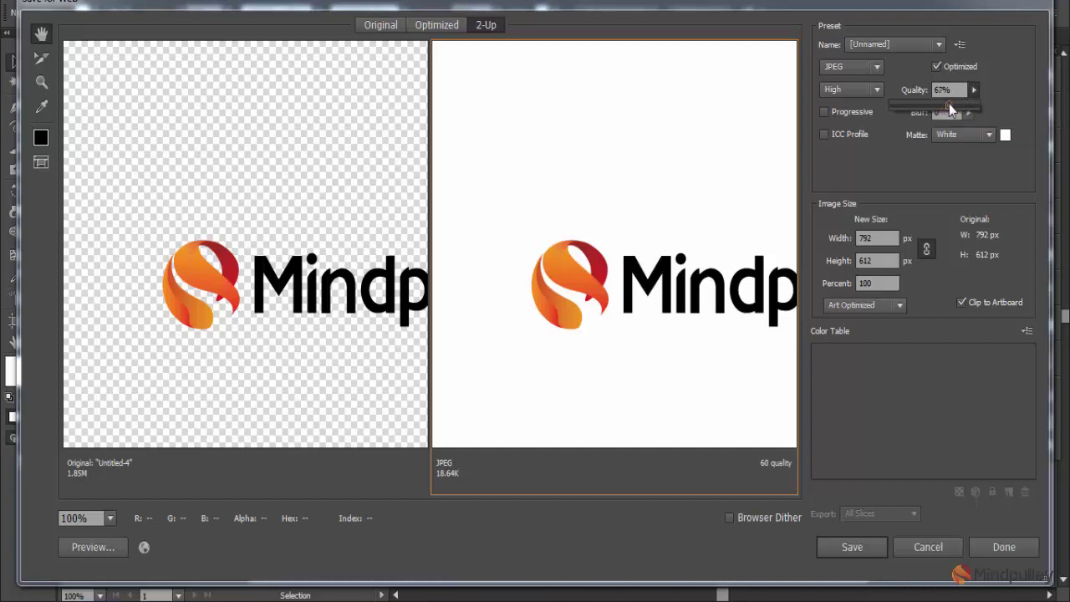
drag(949, 103, 957, 107)
click(1023, 105)
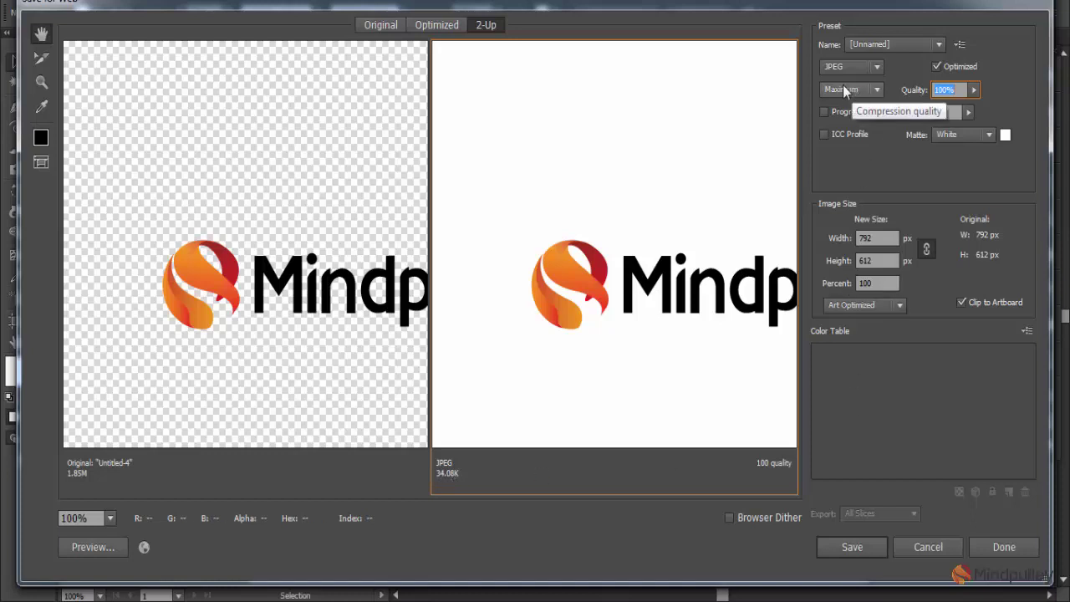
click(878, 90)
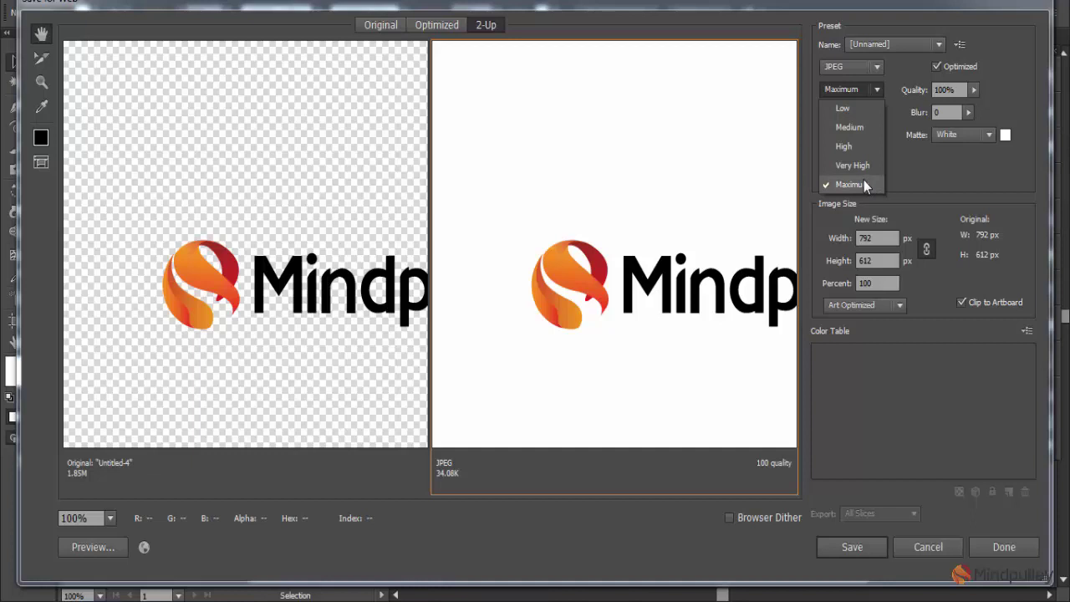
Try Low, Medium and High JPEG compression quality in turn.
click(861, 114)
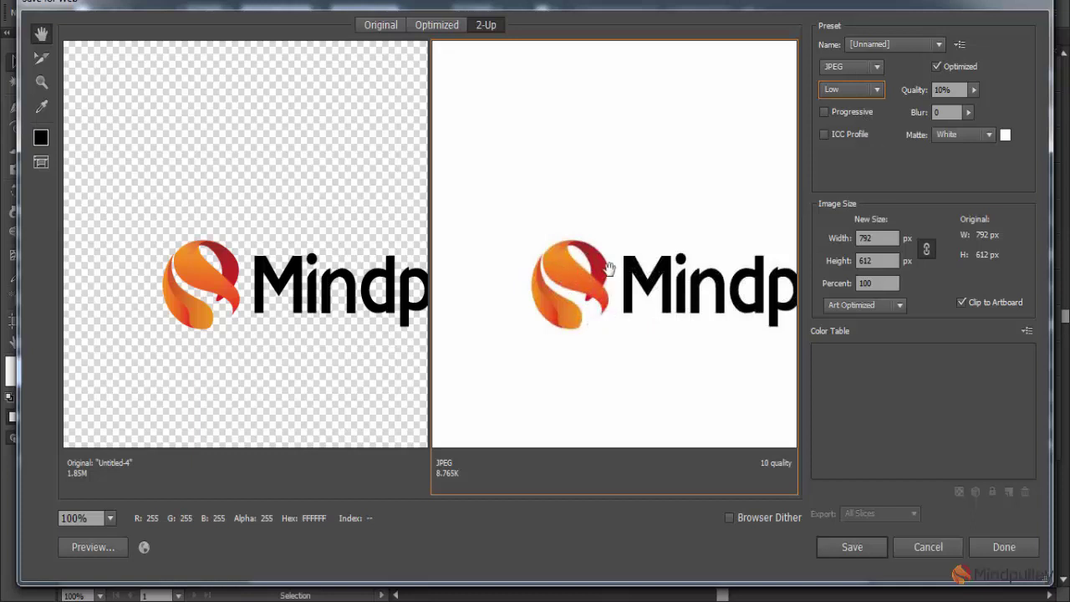
click(877, 90)
click(852, 130)
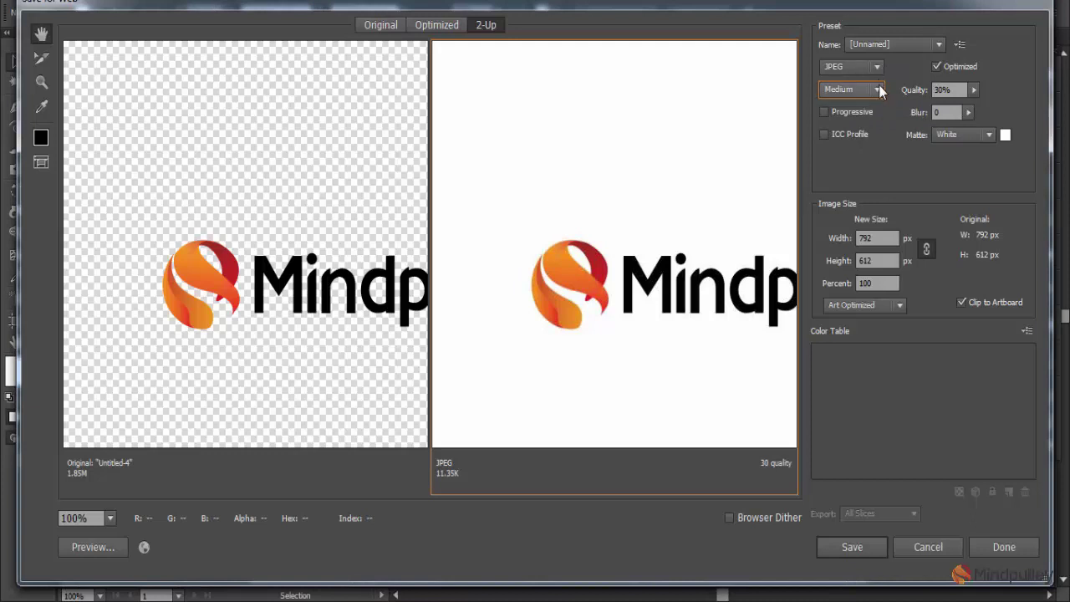
click(876, 87)
click(855, 146)
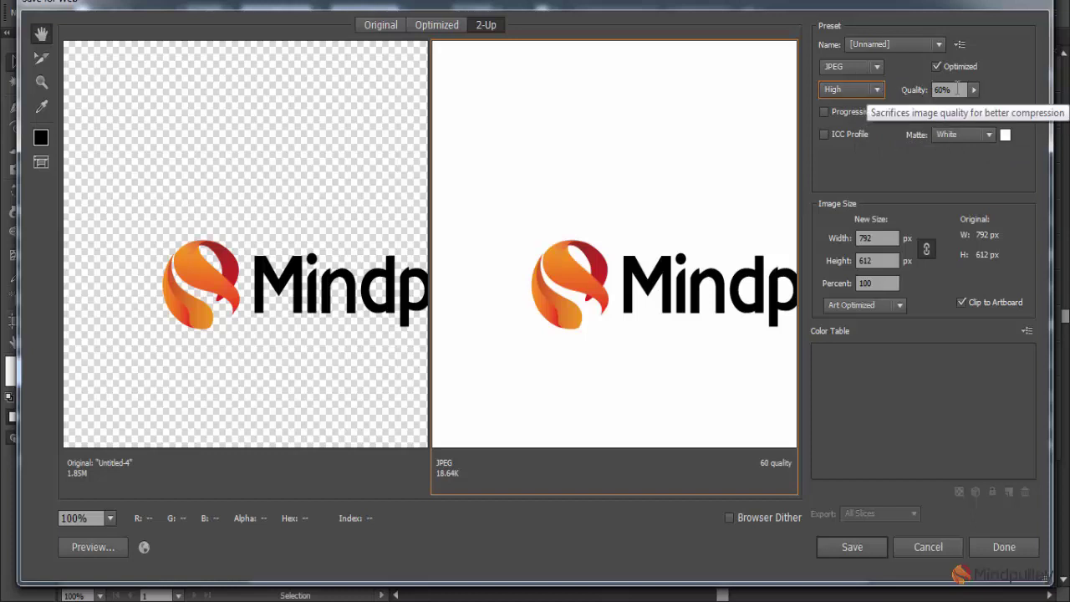
Try Very High and Maximum quality, then settle back on High, 60%.
click(869, 89)
click(865, 168)
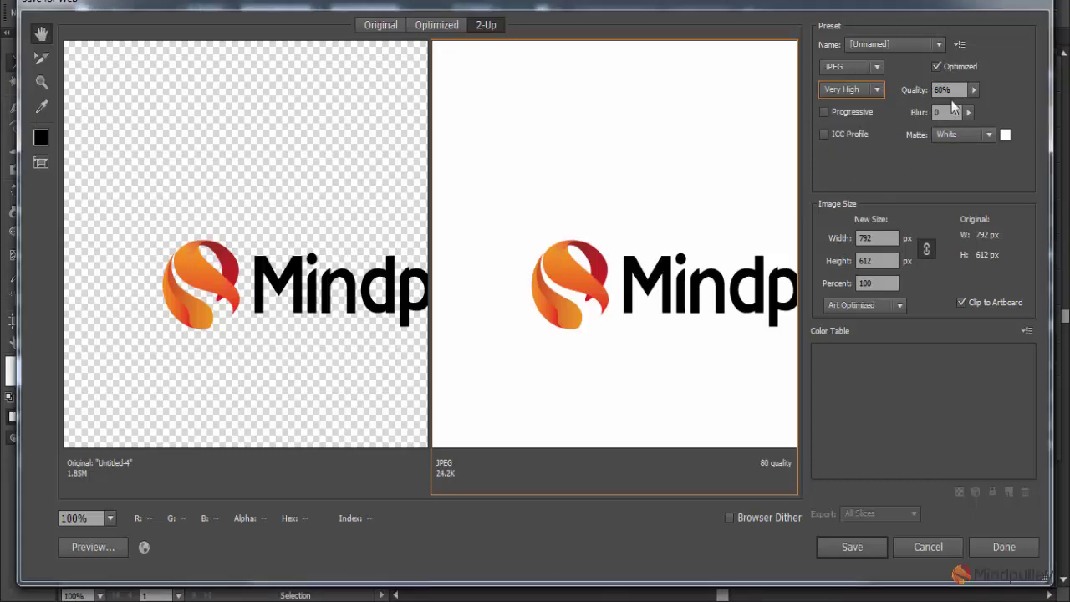
click(876, 90)
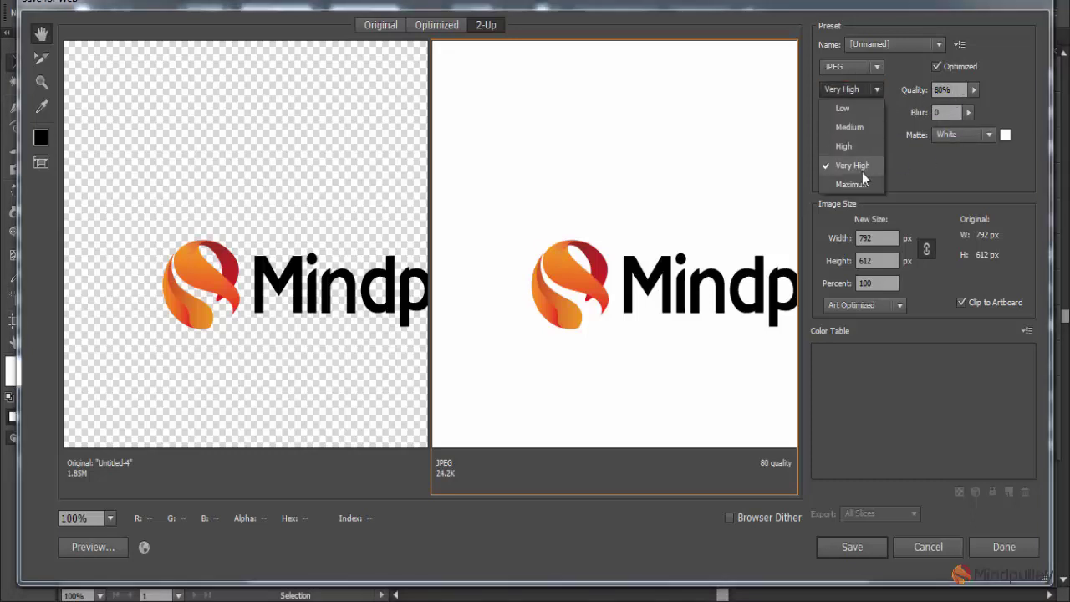
click(867, 182)
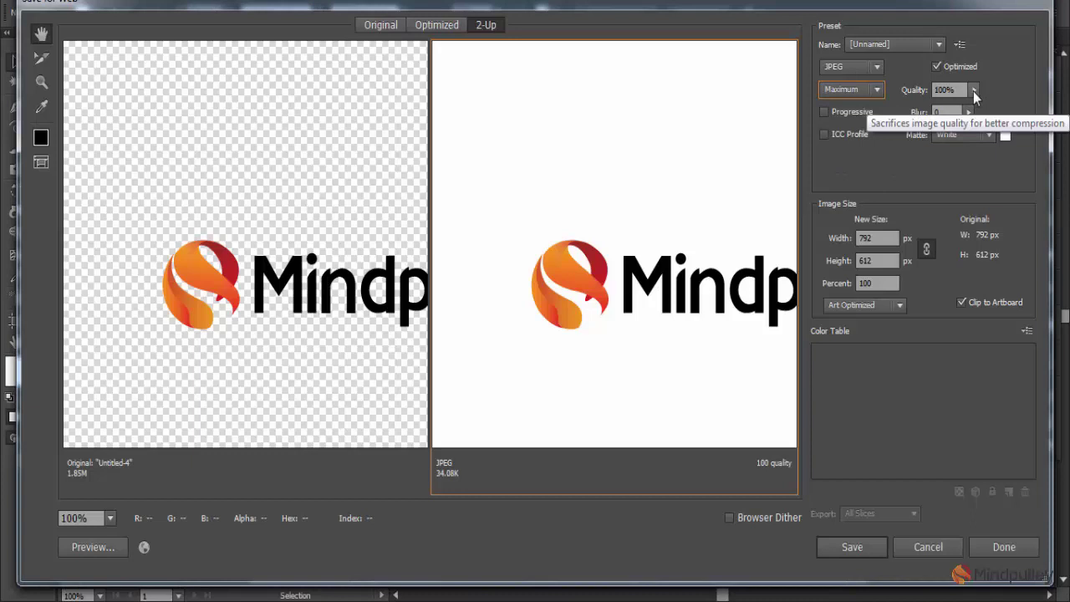
click(875, 90)
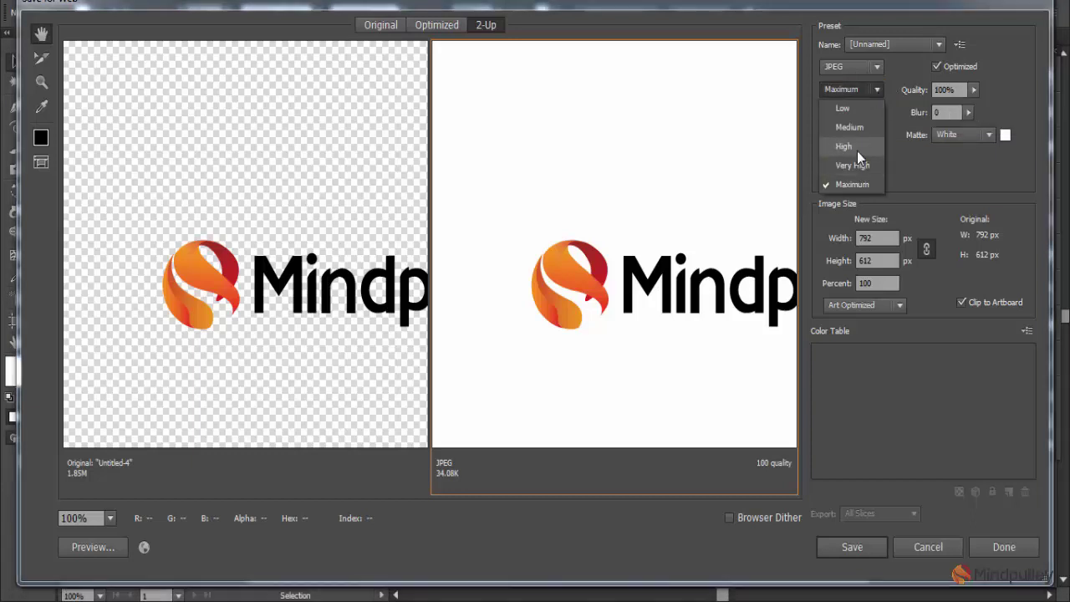
click(857, 151)
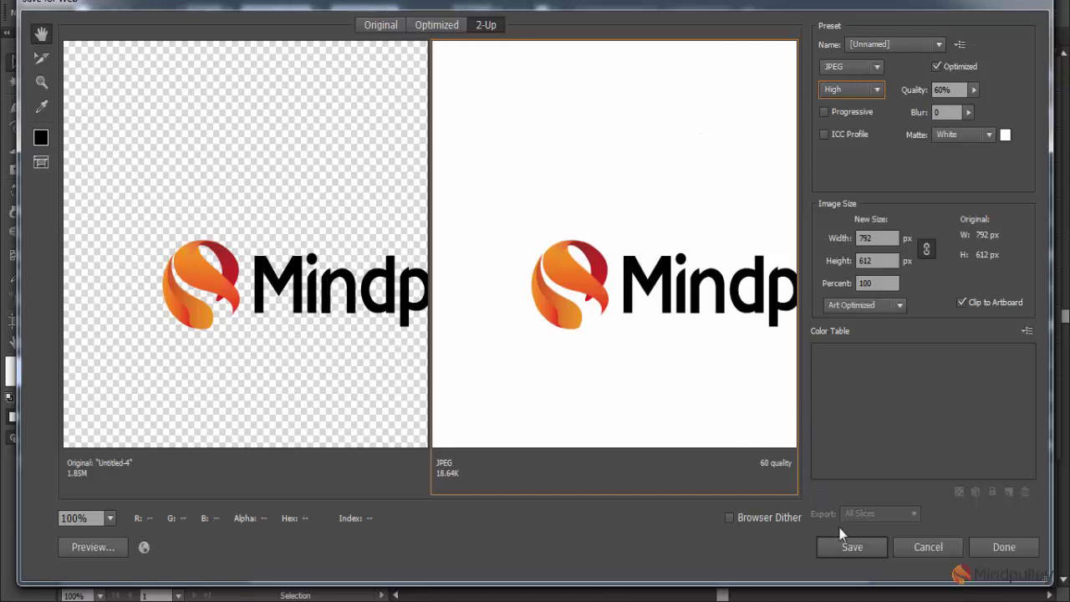
Start saving and navigate to the empty Mindpulley folder on the Desktop.
click(854, 548)
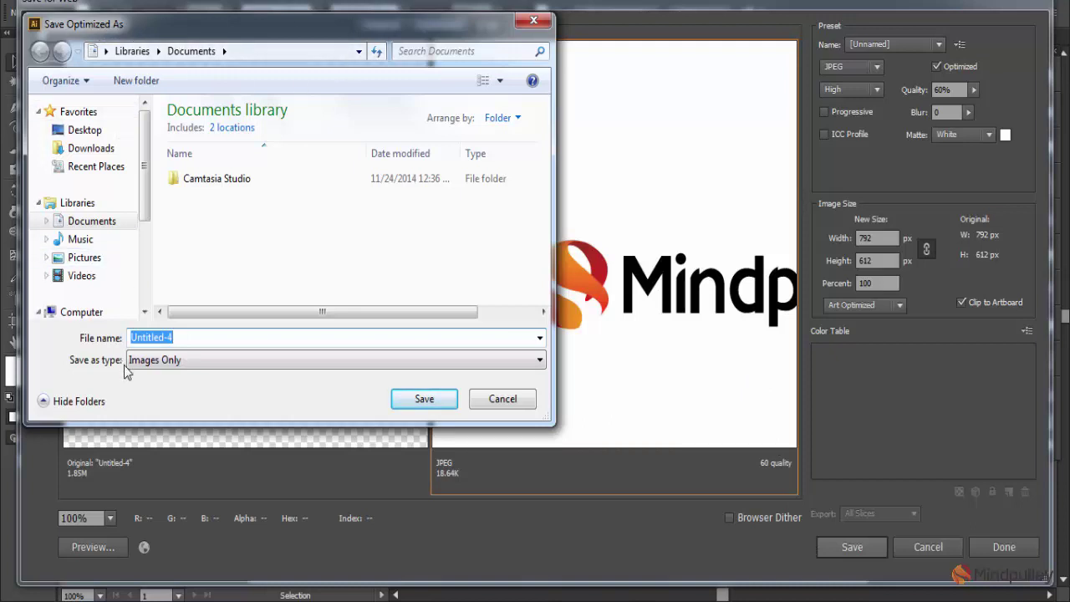
click(84, 130)
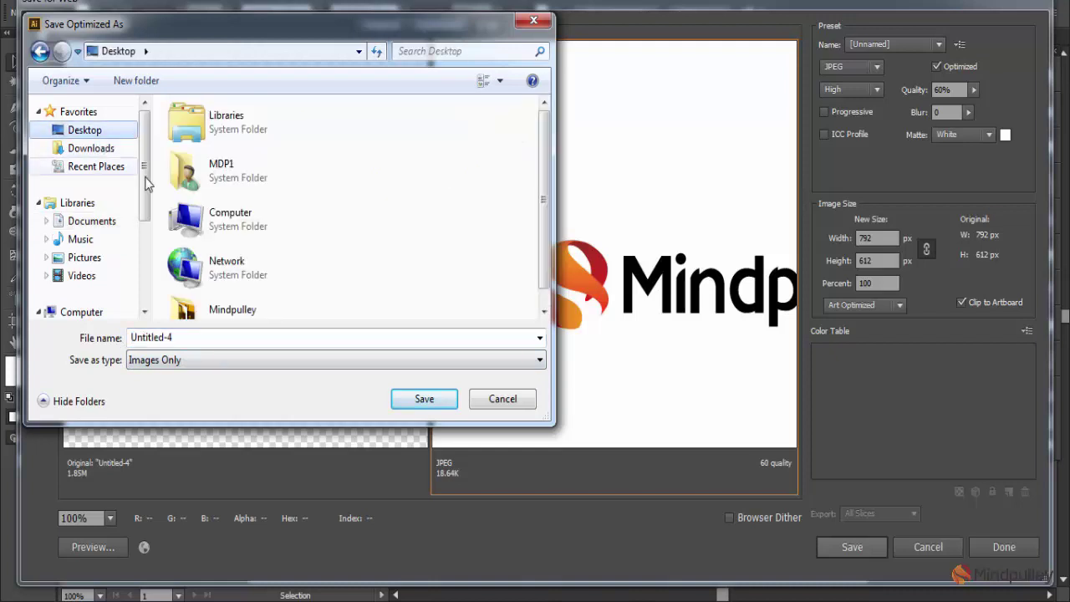
click(220, 310)
double_click(222, 311)
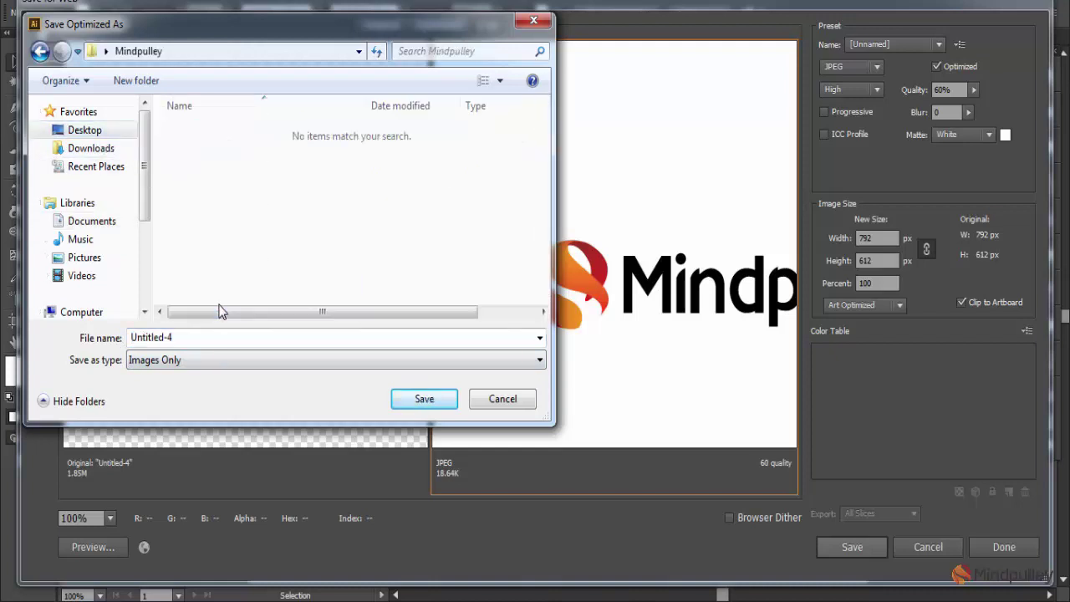
double_click(184, 337)
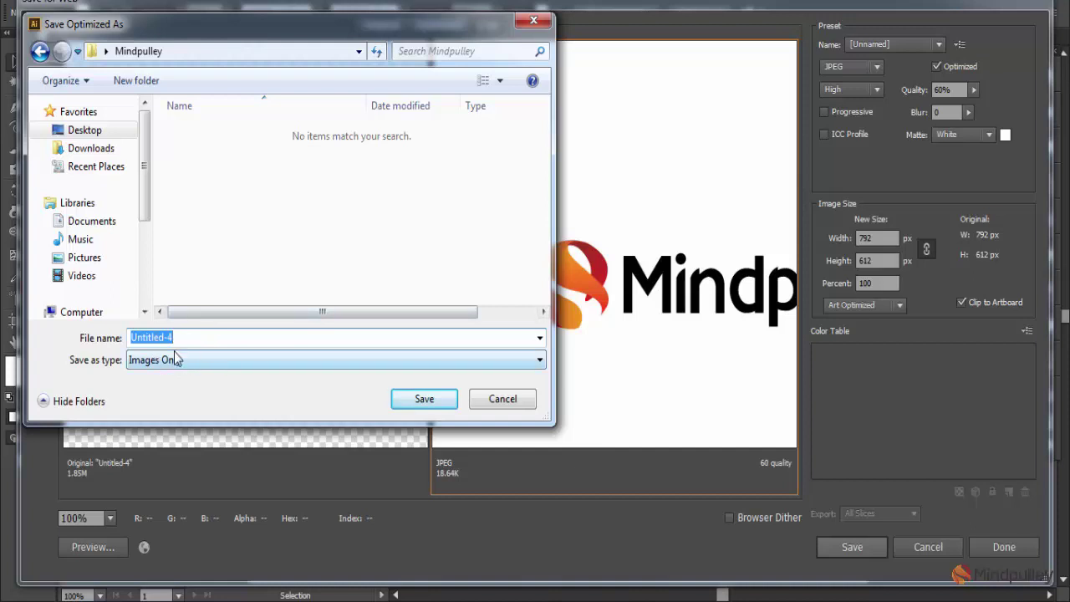
Name the file 'Save as Web' and save the JPEG into the Mindpulley folder.
text(Save)
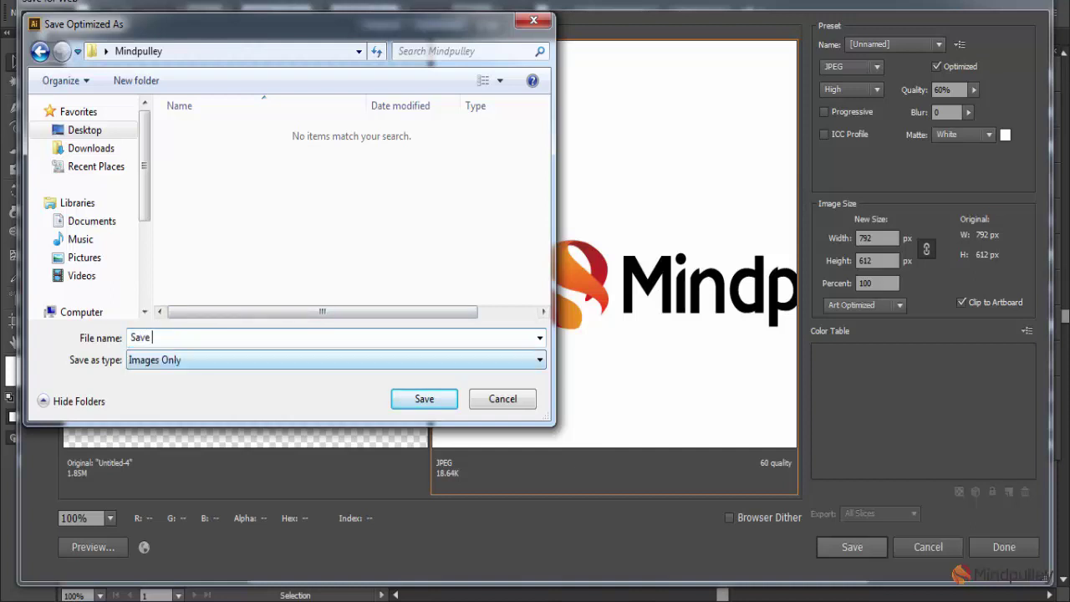
text( asW)
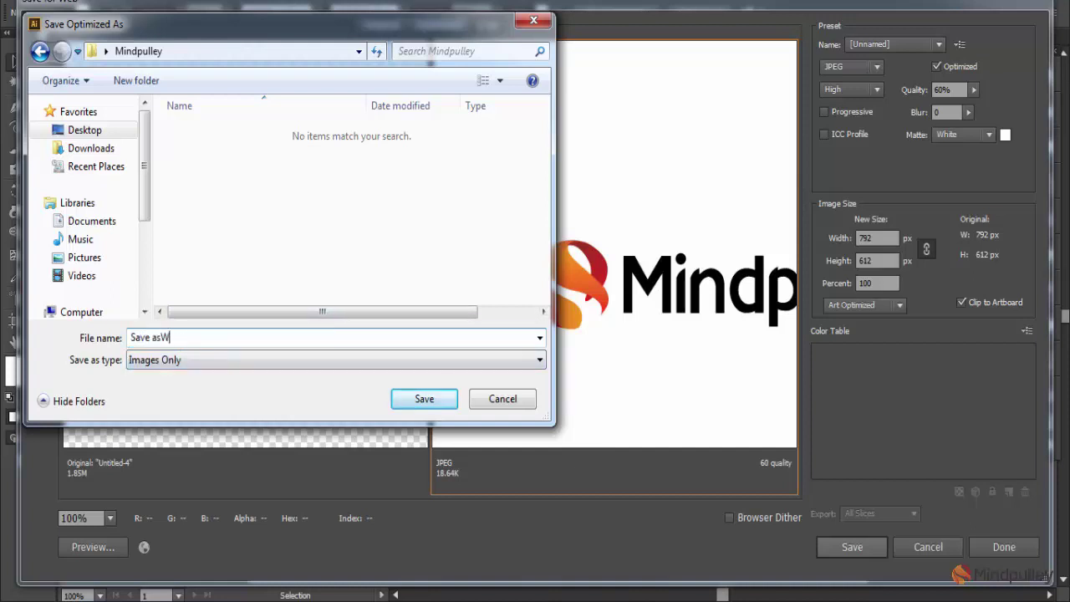
key(BackSpace)
text(Web)
click(417, 399)
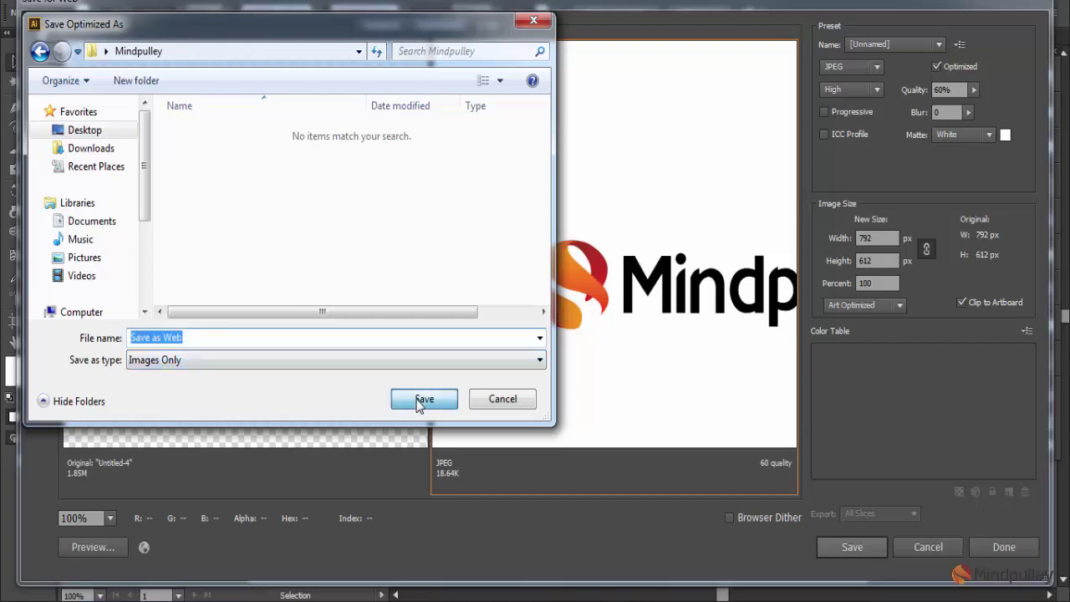